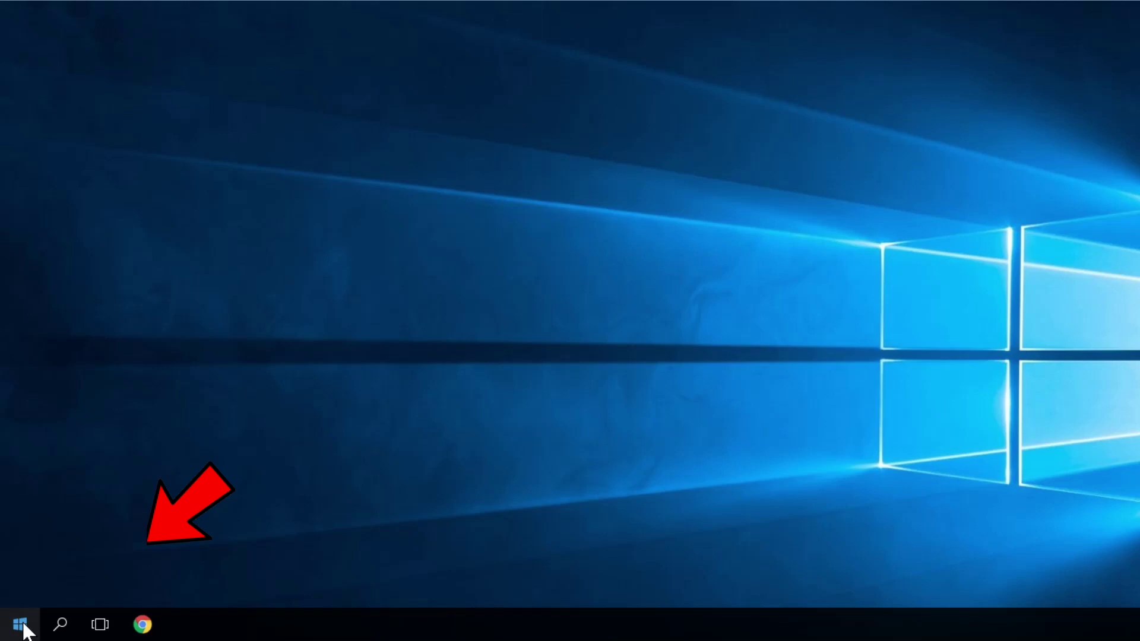
Open Control Panel from the Start context menu and search its settings for 'screen'
right_click(20, 624)
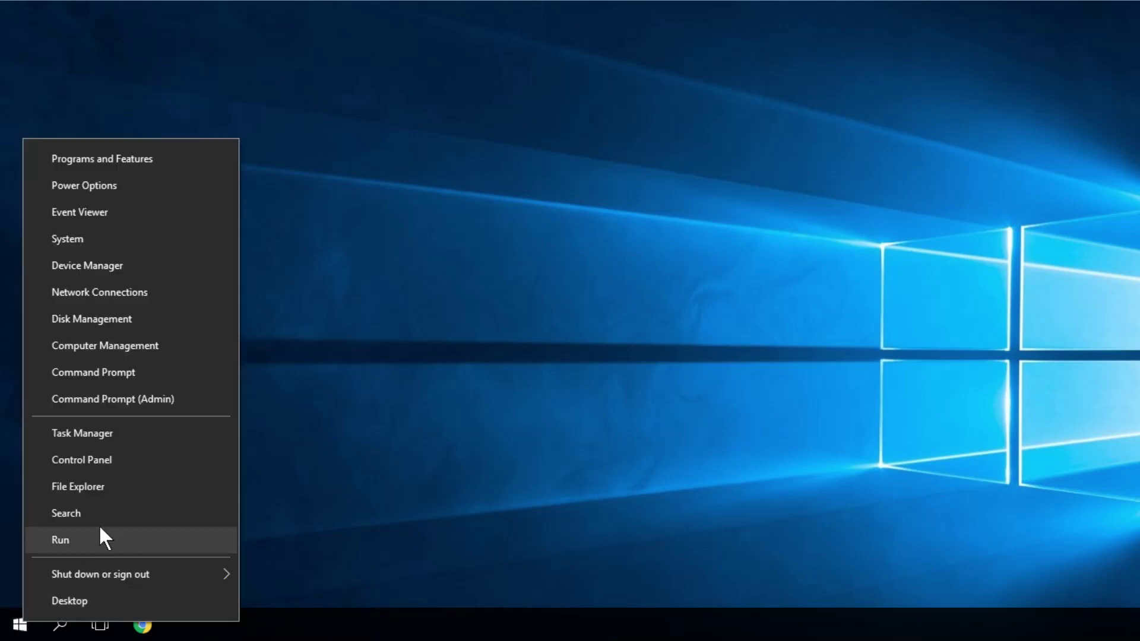
left_click(159, 459)
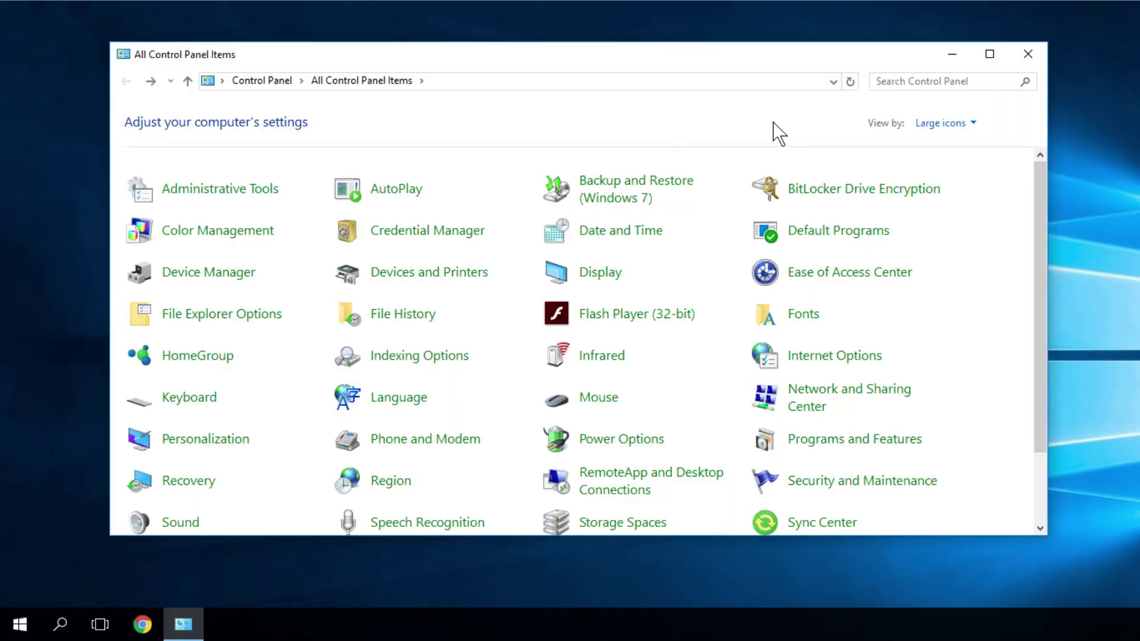
left_click(927, 82)
type("screen")
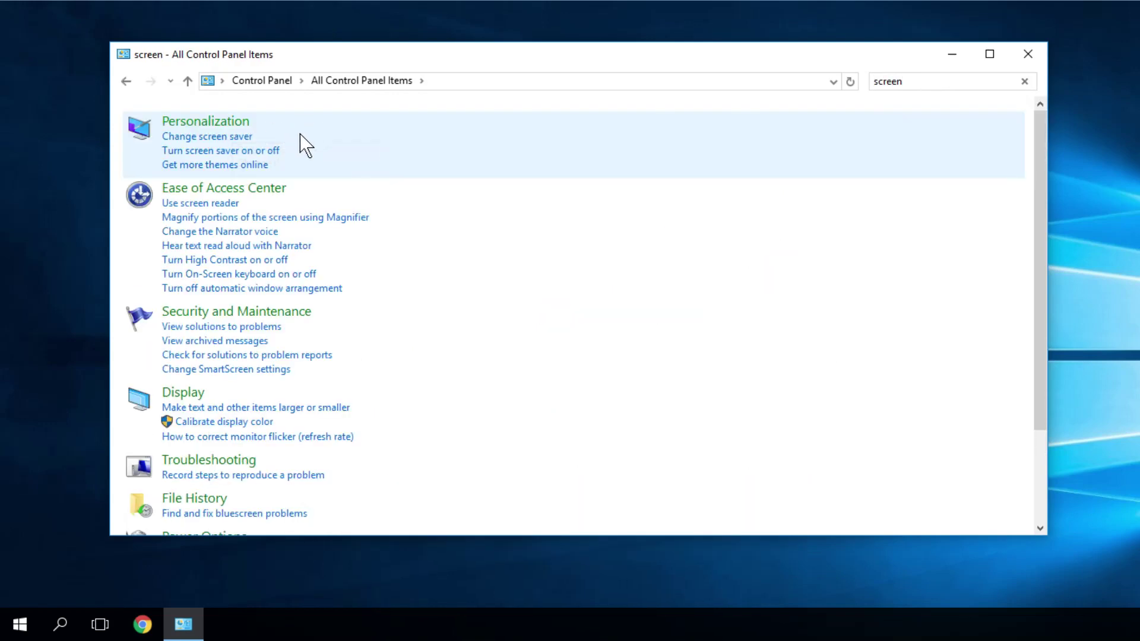
Review the Screen Saver Settings under Personalization, then close it and Control Panel
left_click(204, 136)
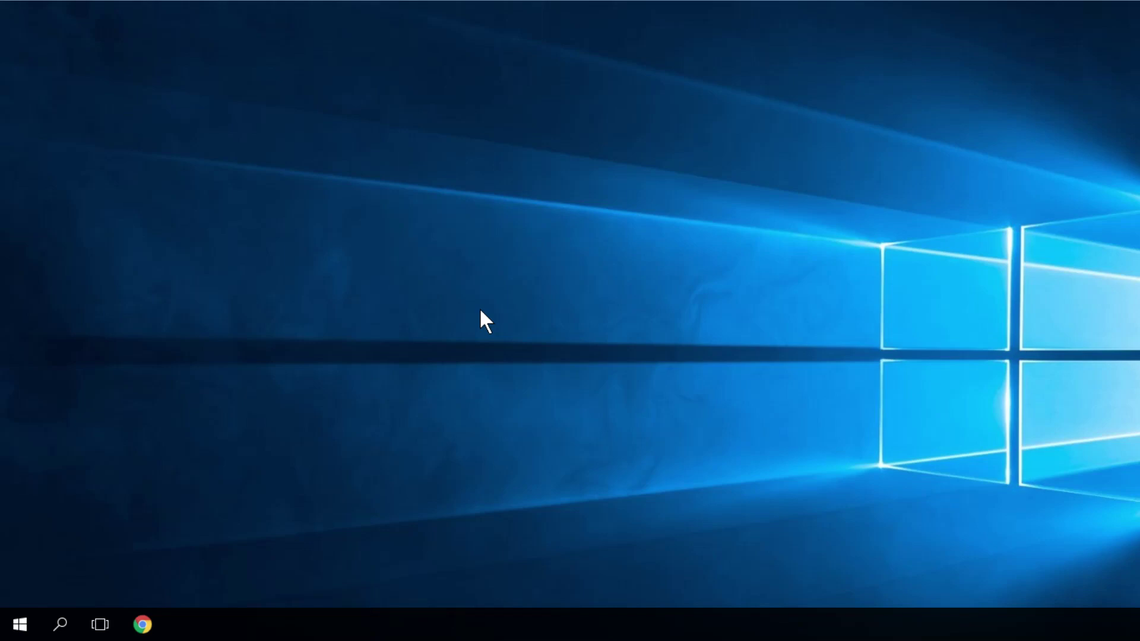
Search for cmd and run Command Prompt as administrator
left_click(69, 621)
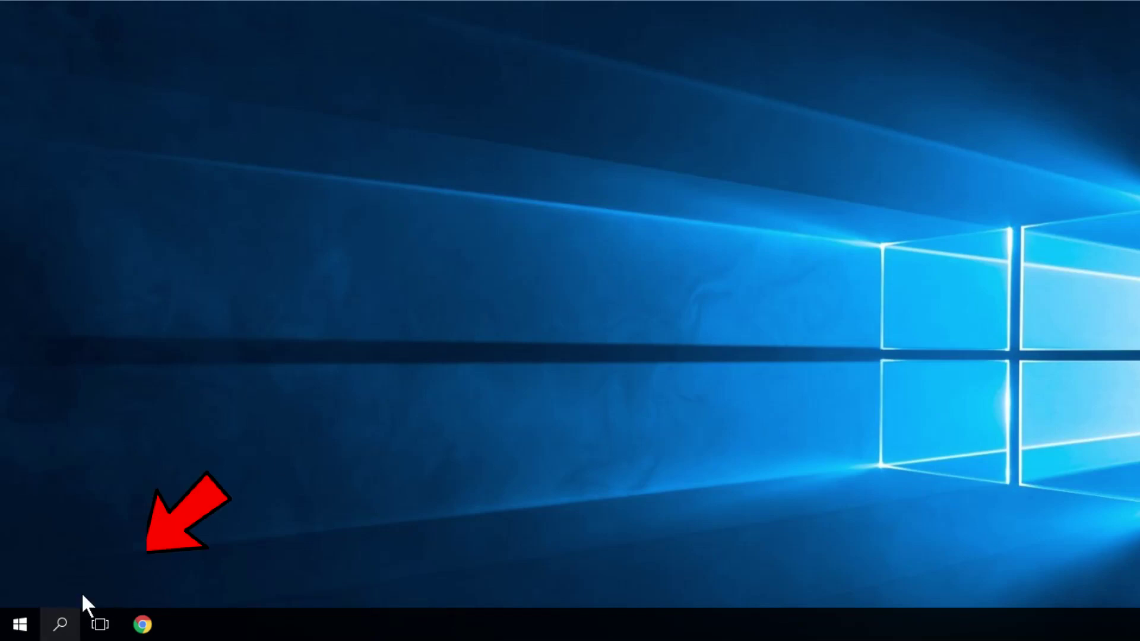
type("cmd")
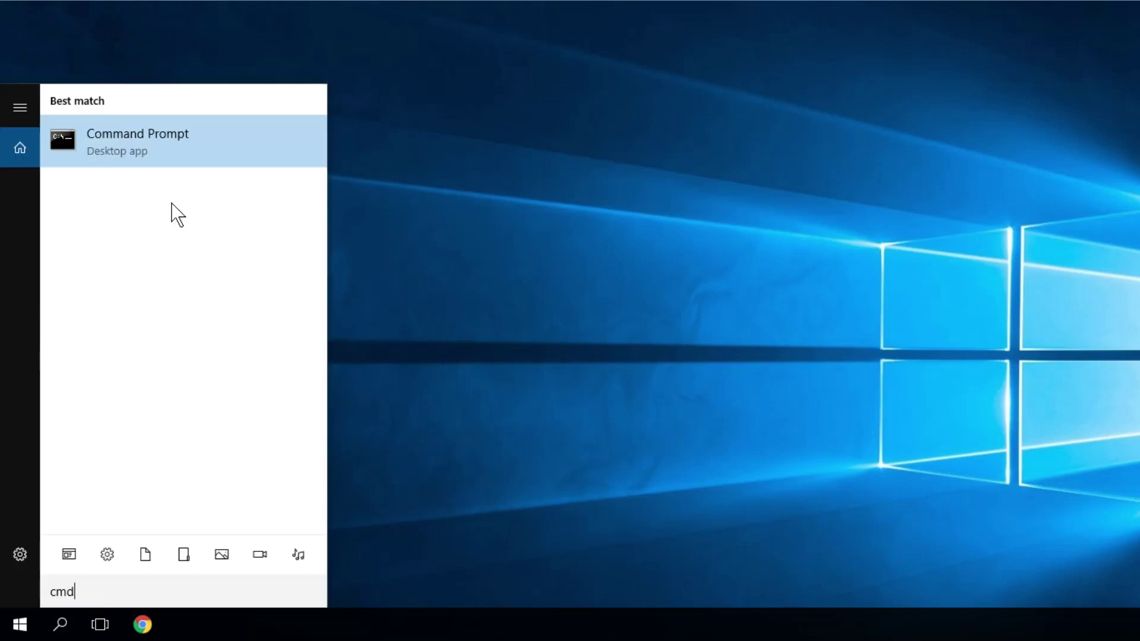
left_click(162, 145)
right_click(161, 145)
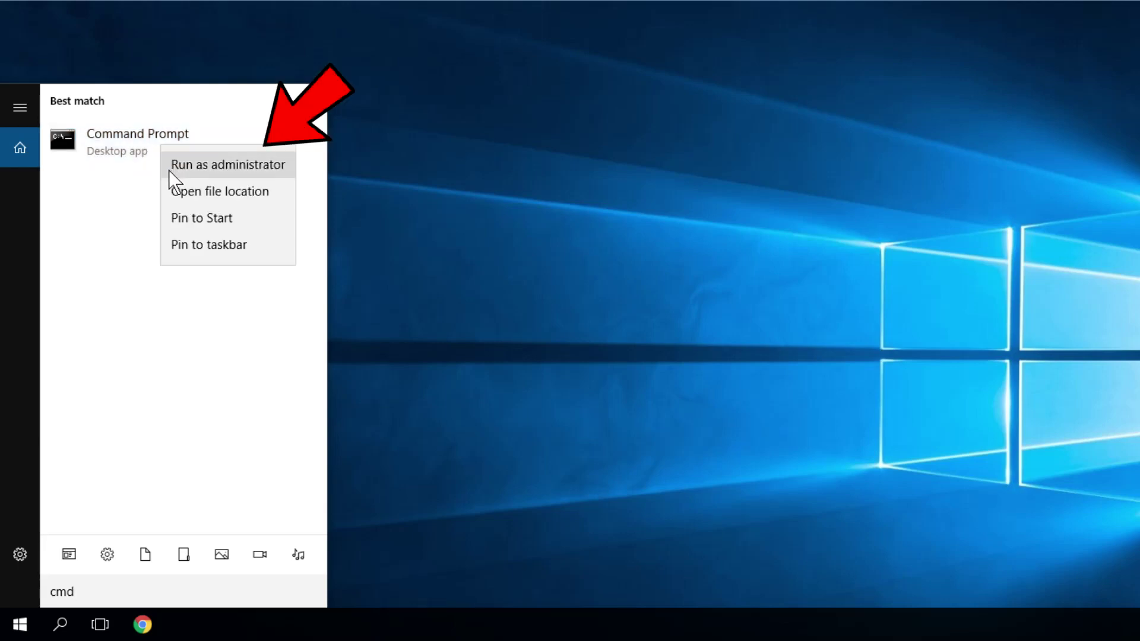
left_click(168, 171)
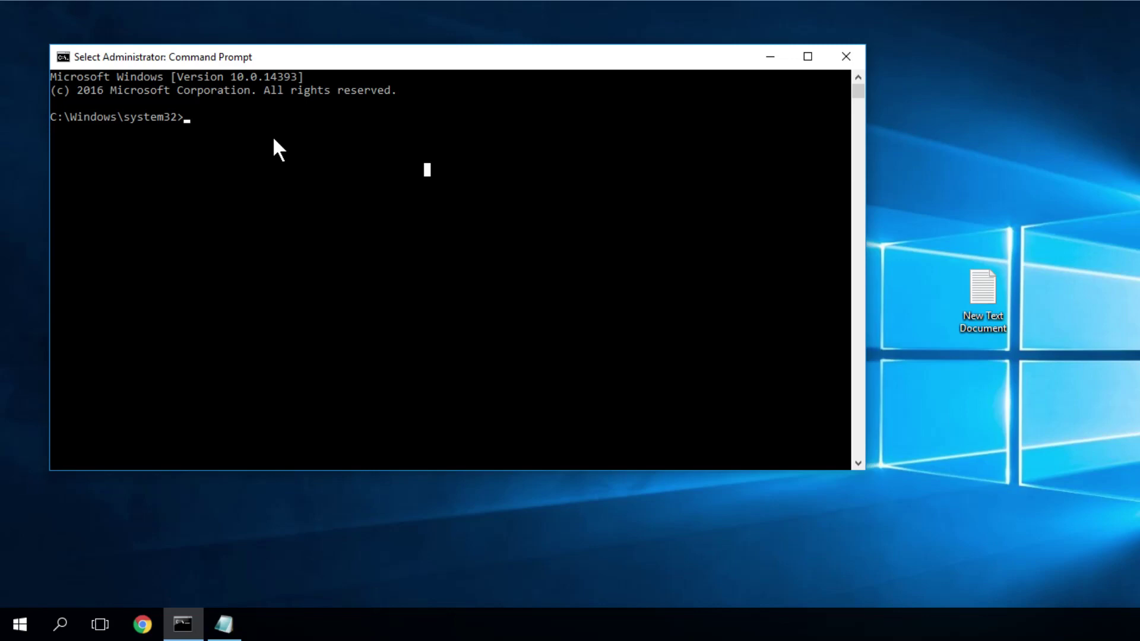
Place the Notepad file with the CheckHealth, ScanHealth and RestoreHealth commands beside Command Prompt
left_click(223, 623)
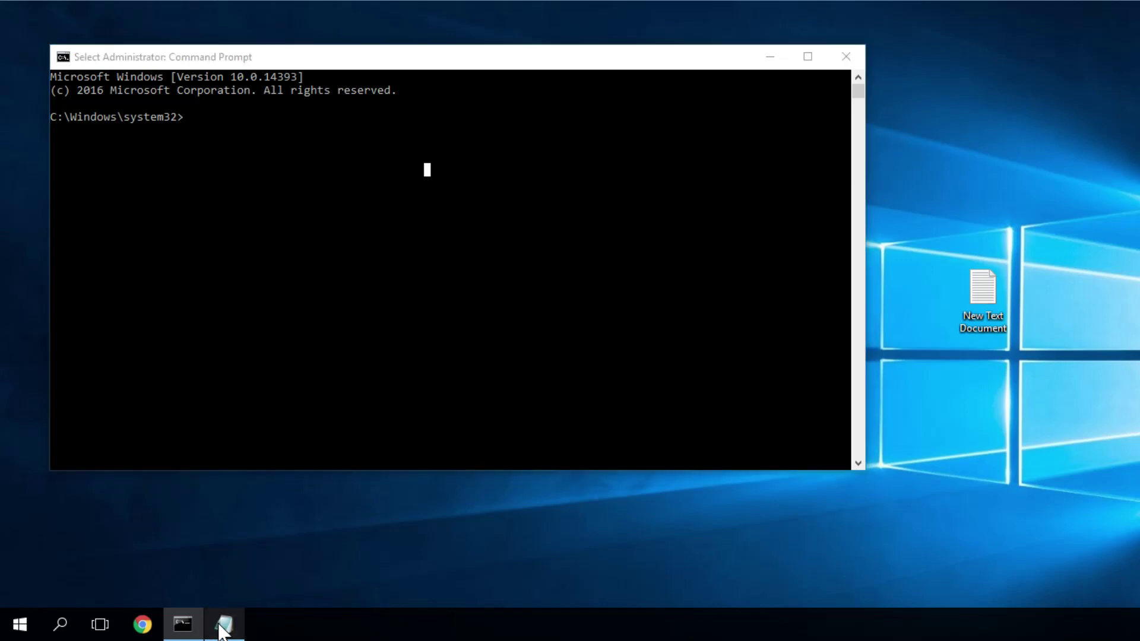
left_click_drag(677, 98, 863, 110)
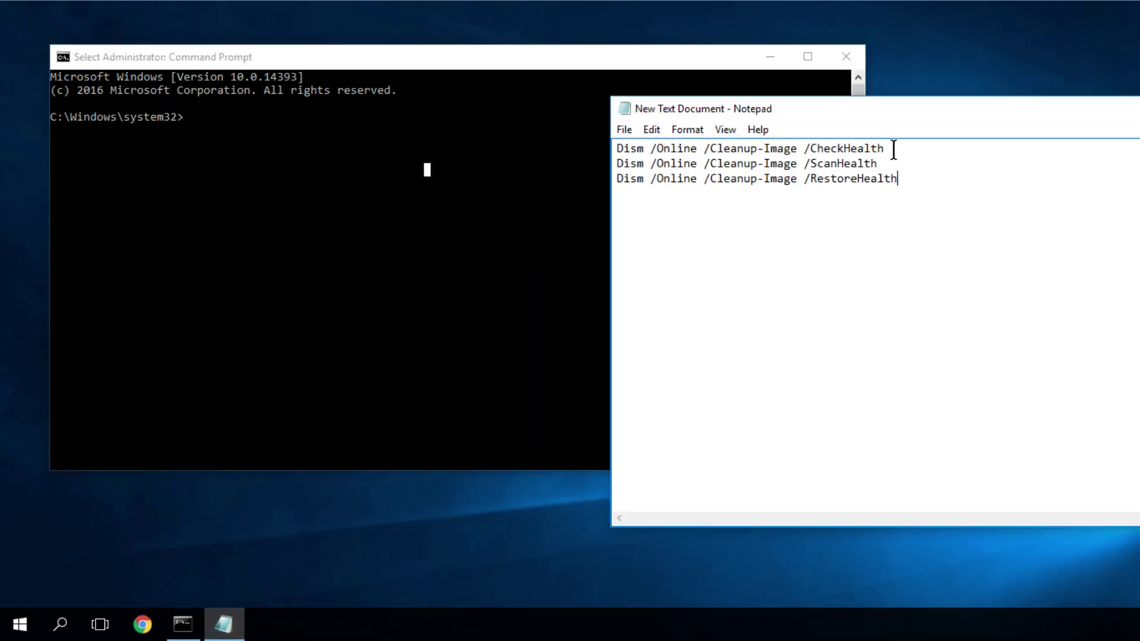